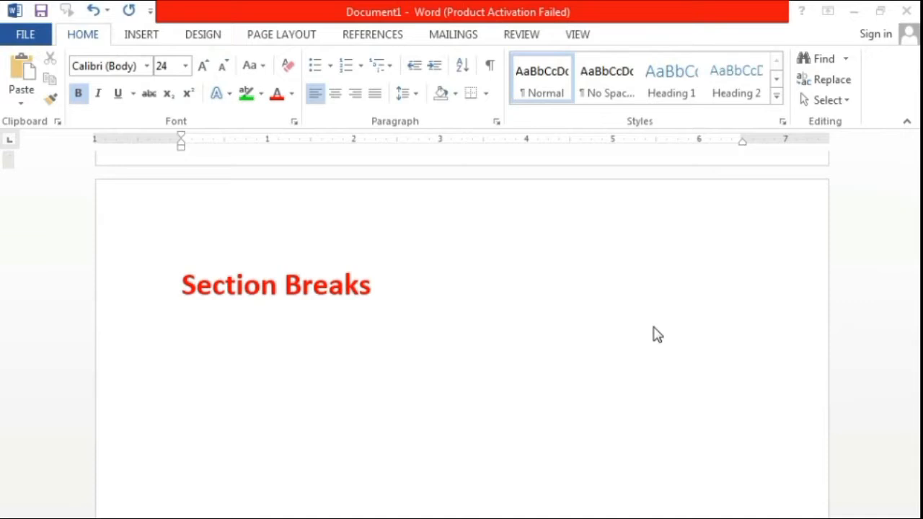
# Examine the highlighted two-line heading and the body paragraphs beneath it on the first page
pyautogui.click(443, 353)
pyautogui.scroll(15, 443, 354)
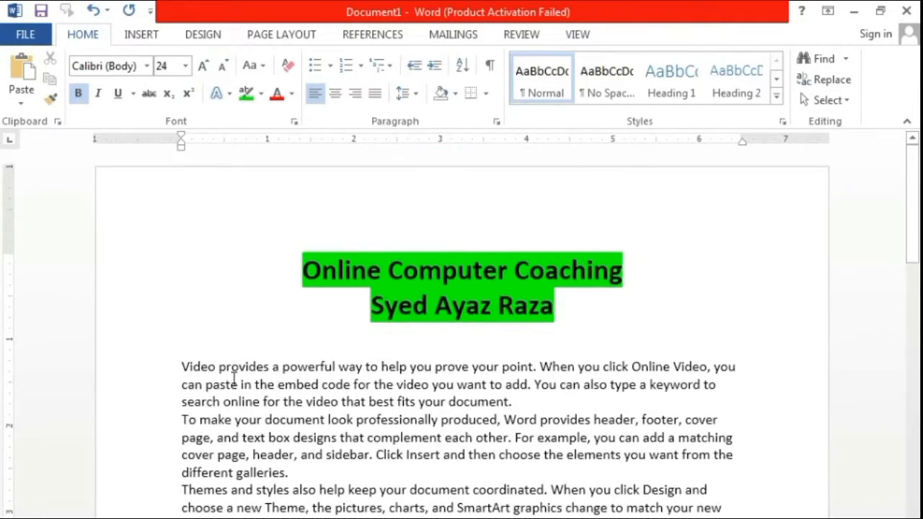
pyautogui.click(175, 371)
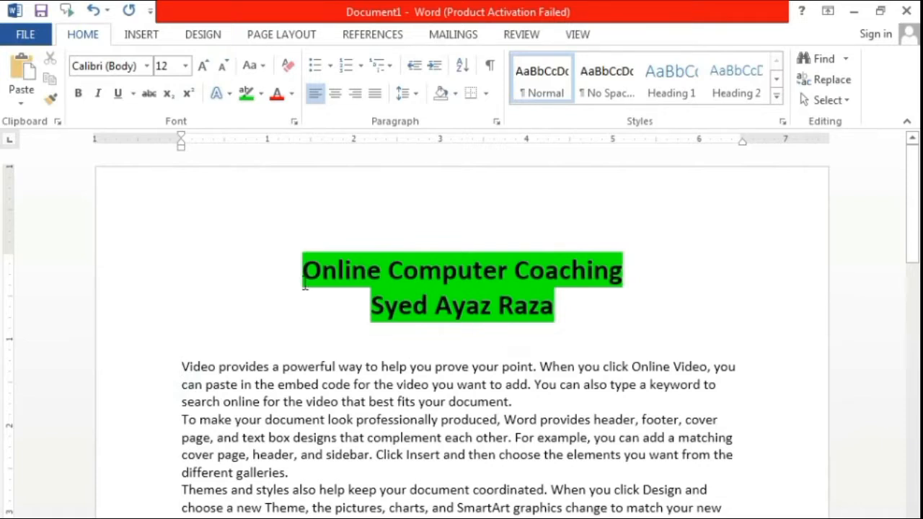
pyautogui.moveTo(296, 266); pyautogui.dragTo(563, 309)
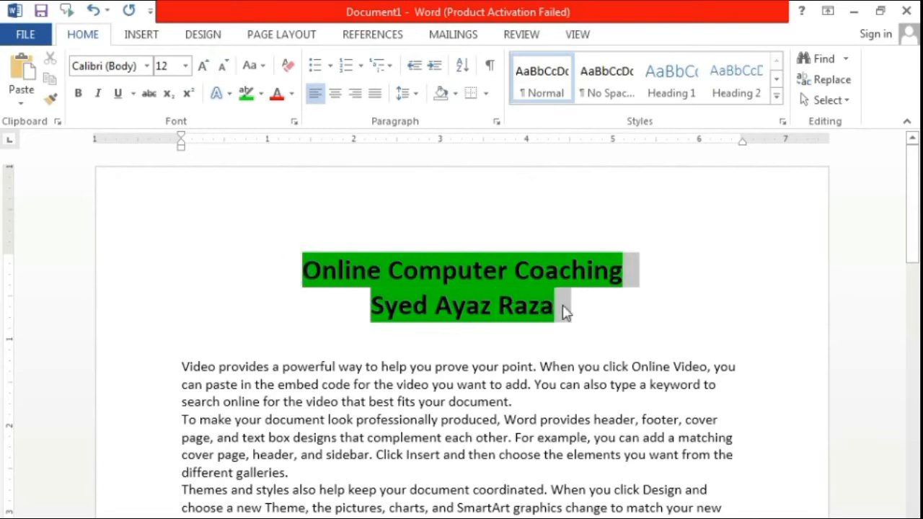
pyautogui.click(545, 367)
pyautogui.scroll(-3, 542, 364)
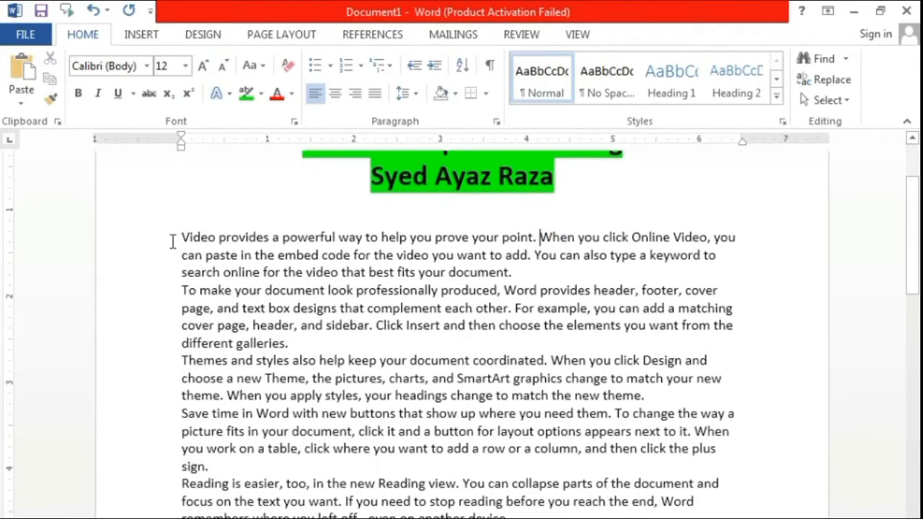
pyautogui.moveTo(173, 242); pyautogui.dragTo(521, 512)
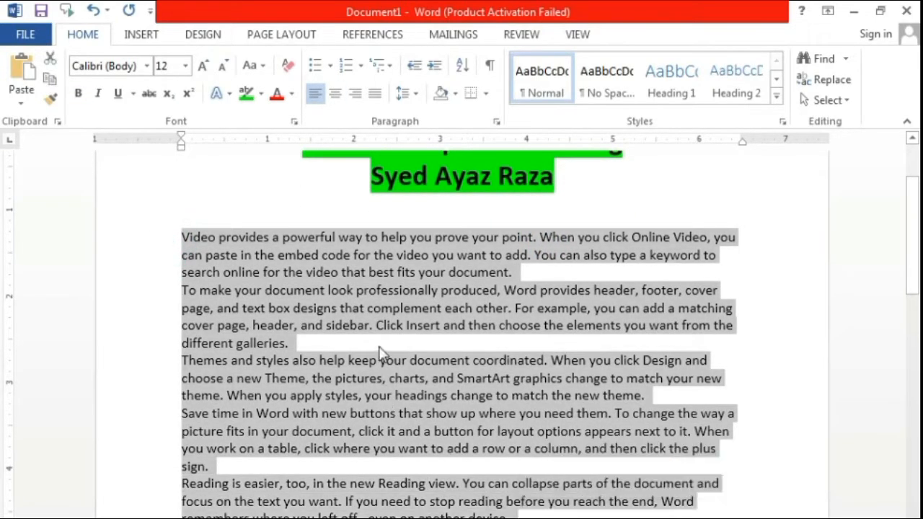
pyautogui.click(380, 353)
pyautogui.scroll(3, 393, 375)
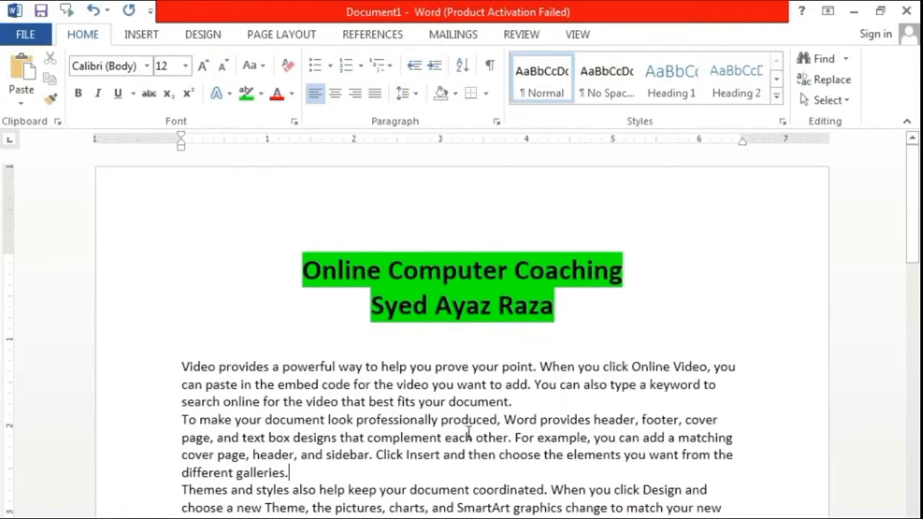
# Try the Two columns layout with the cursor before the first body paragraph, and undo it
pyautogui.click(181, 365)
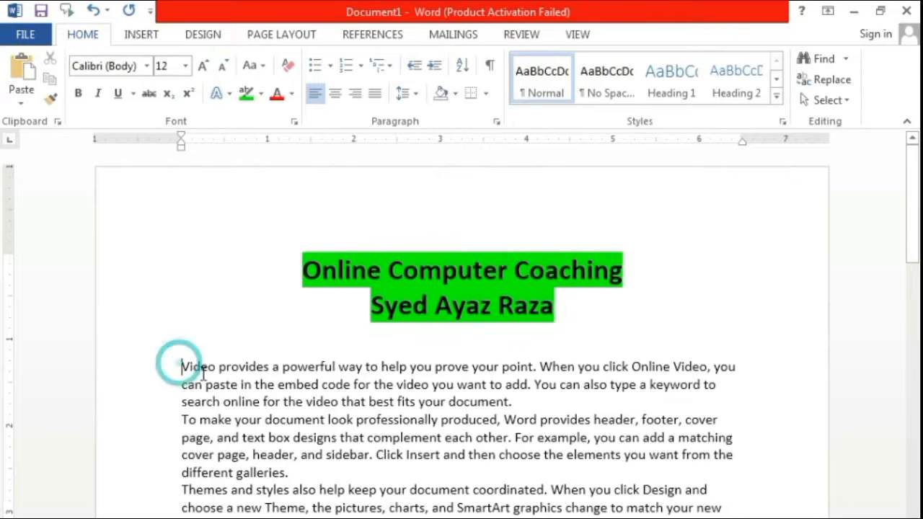
pyautogui.click(274, 38)
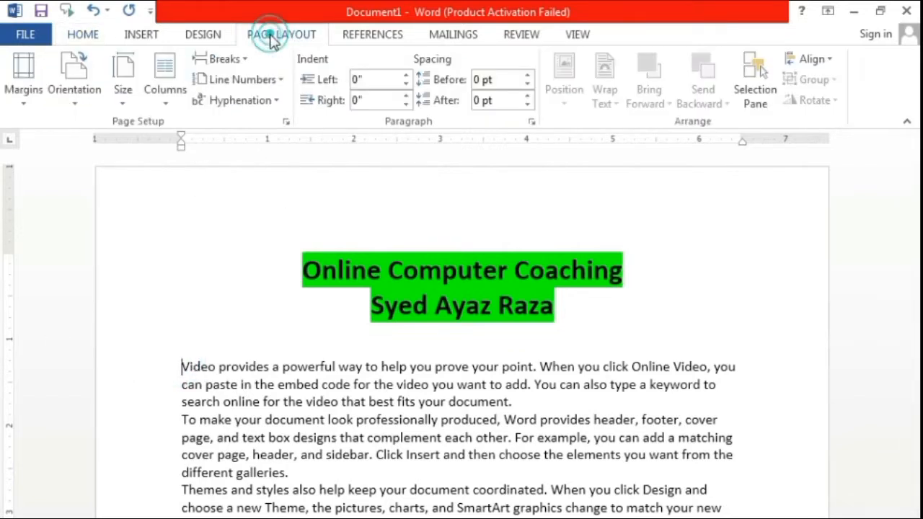
pyautogui.click(167, 107)
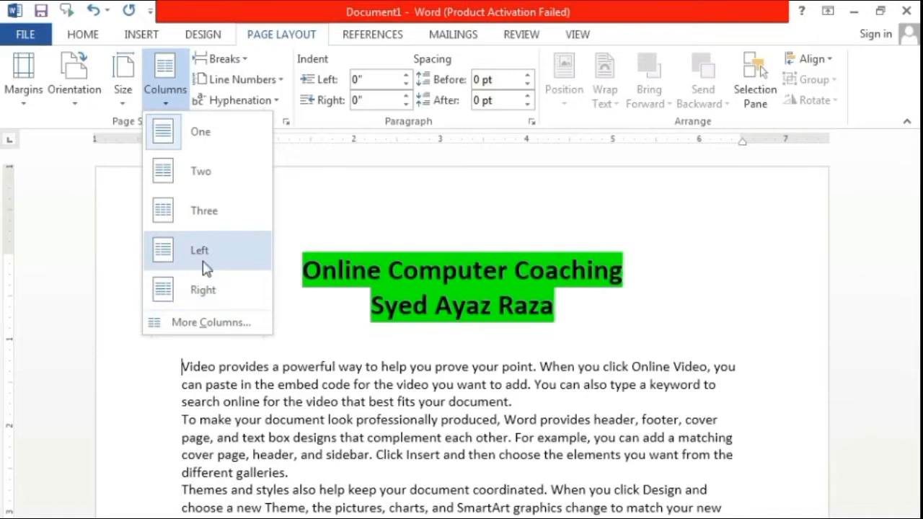
pyautogui.click(232, 182)
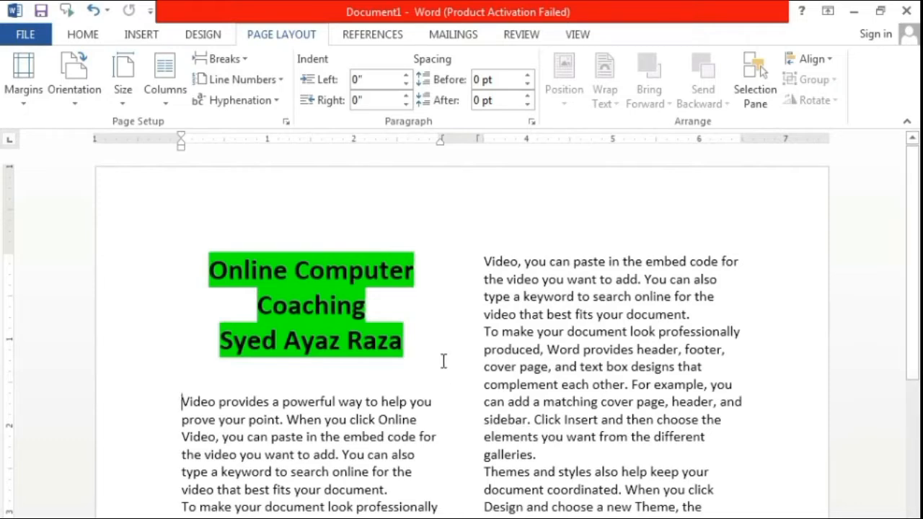
pyautogui.hotkey('ctrl', 'z')
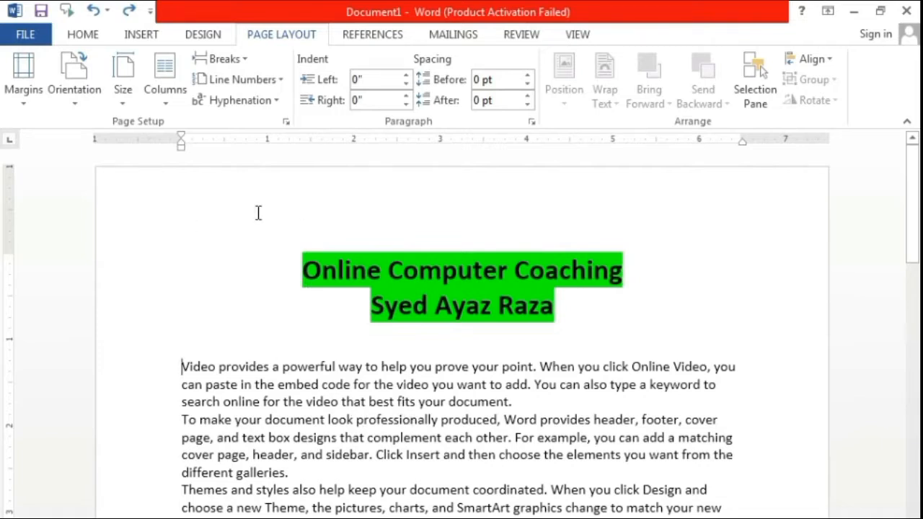
# Show the formatting marks and add three blank paragraphs before the first body paragraph
pyautogui.click(83, 36)
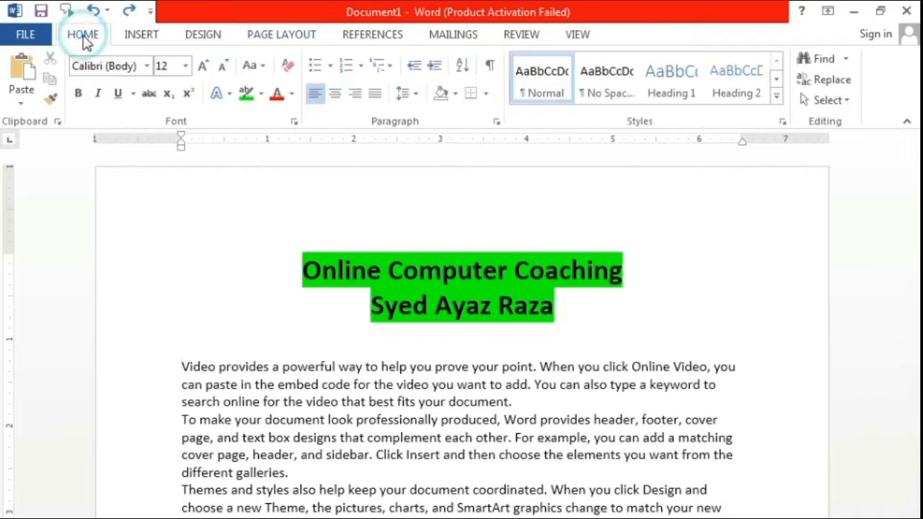
pyautogui.click(491, 72)
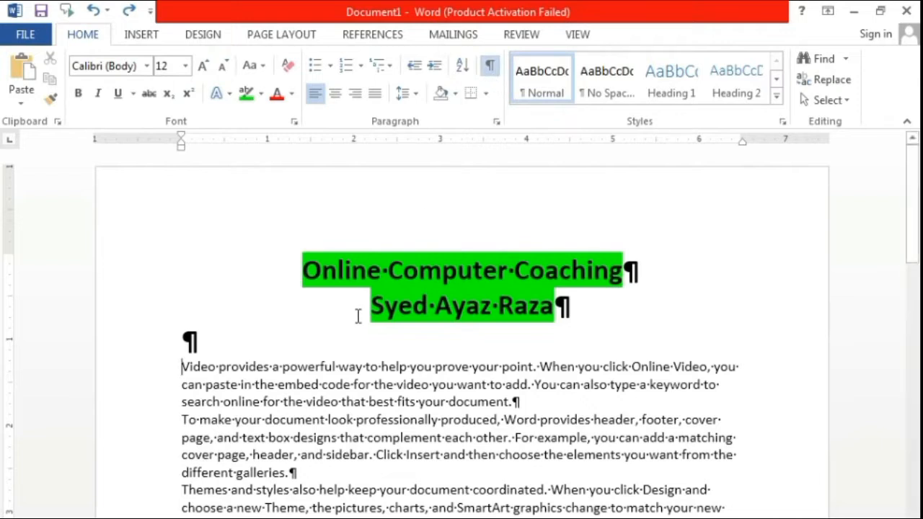
pyautogui.press('Return')
pyautogui.press('Return')
pyautogui.press('Return')
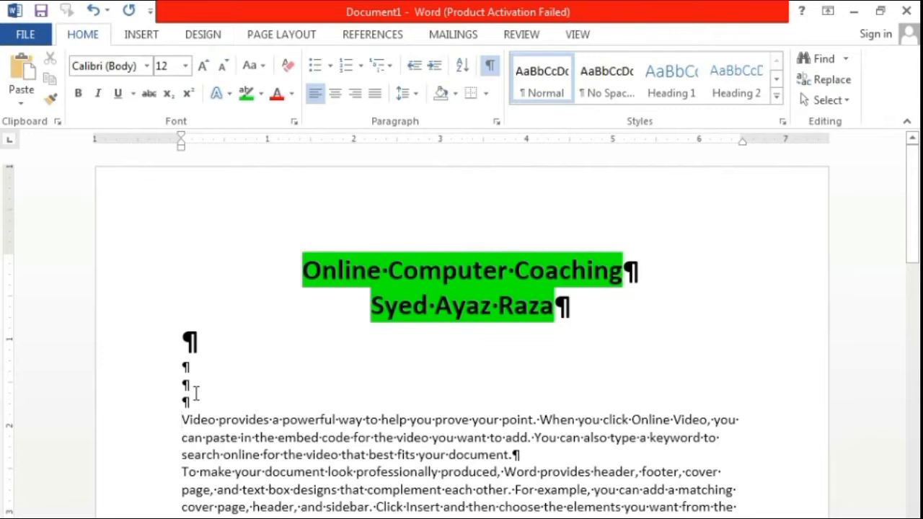
# Insert extra spaces after the word "Video" in the first body paragraph and remove them
pyautogui.click(219, 420)
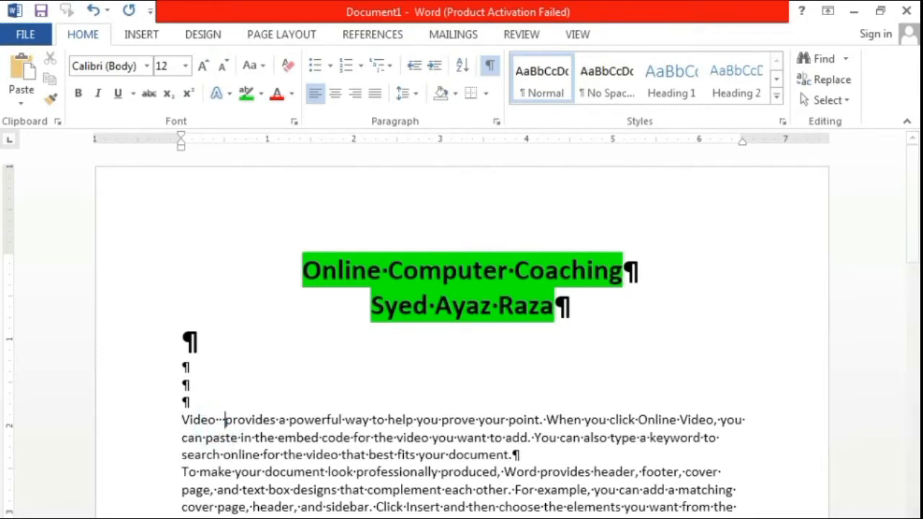
pyautogui.press('BackSpace')
pyautogui.press('BackSpace')
pyautogui.press('BackSpace')
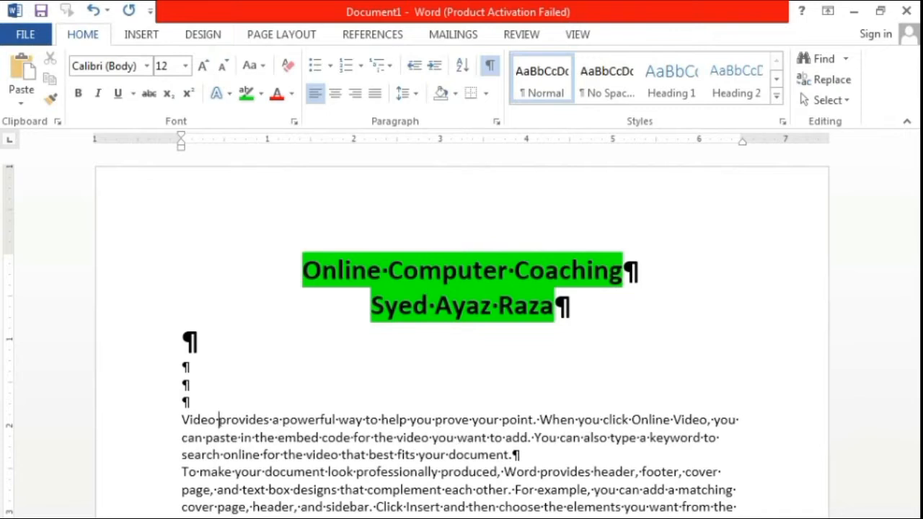
# Insert four tabs after "Video" in the first body paragraph and remove them
pyautogui.press('Tab')
pyautogui.press('Tab')
pyautogui.press('Tab')
pyautogui.press('Tab')
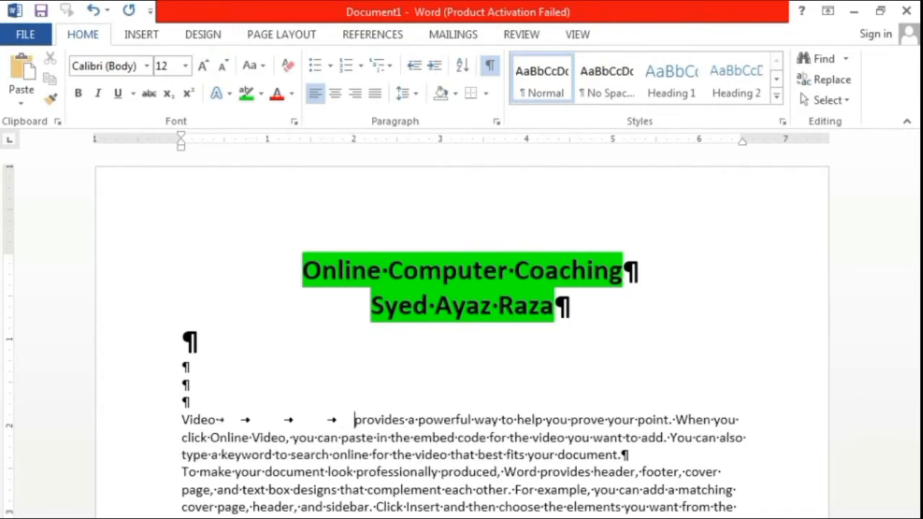
pyautogui.press('BackSpace')
pyautogui.press('BackSpace')
pyautogui.press('BackSpace')
pyautogui.press('BackSpace')
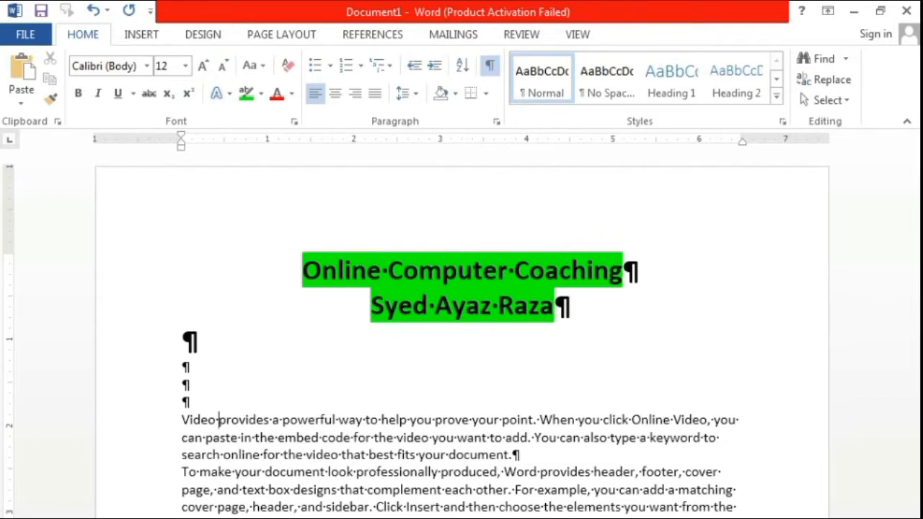
# Delete three of the blank paragraphs between the heading and the body text
pyautogui.click(220, 392)
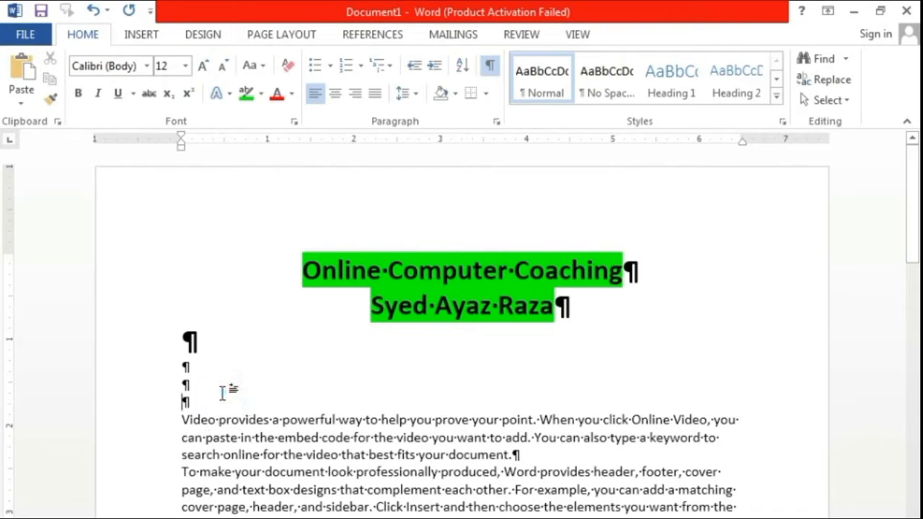
pyautogui.press('BackSpace')
pyautogui.press('BackSpace')
pyautogui.press('BackSpace')
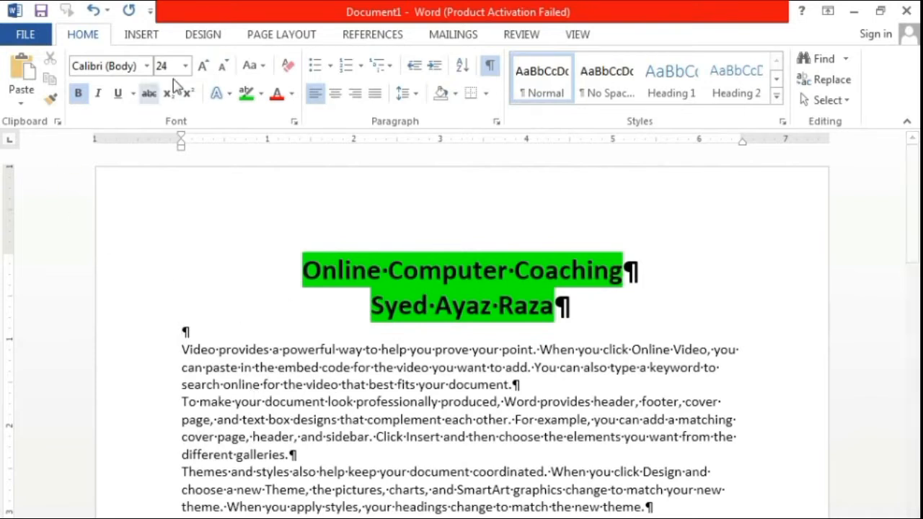
# Insert a Continuous section break between the heading and the body text
pyautogui.click(278, 36)
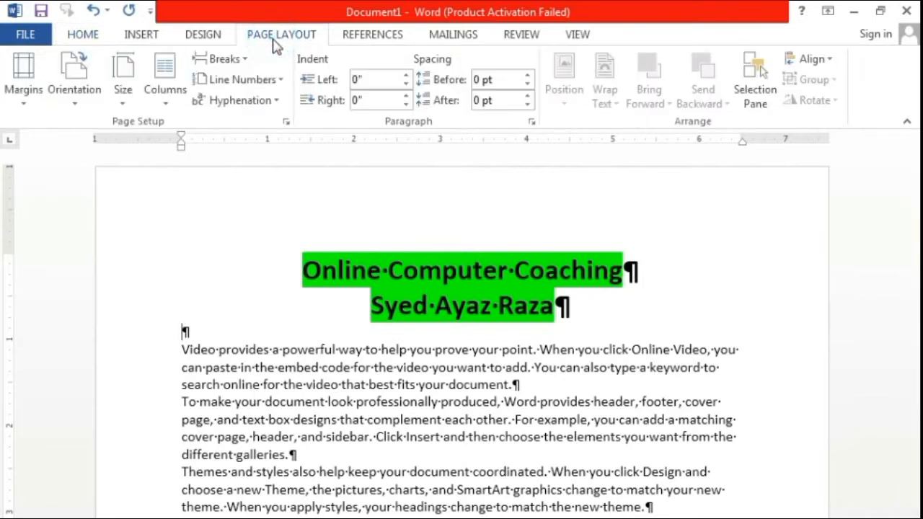
pyautogui.click(224, 59)
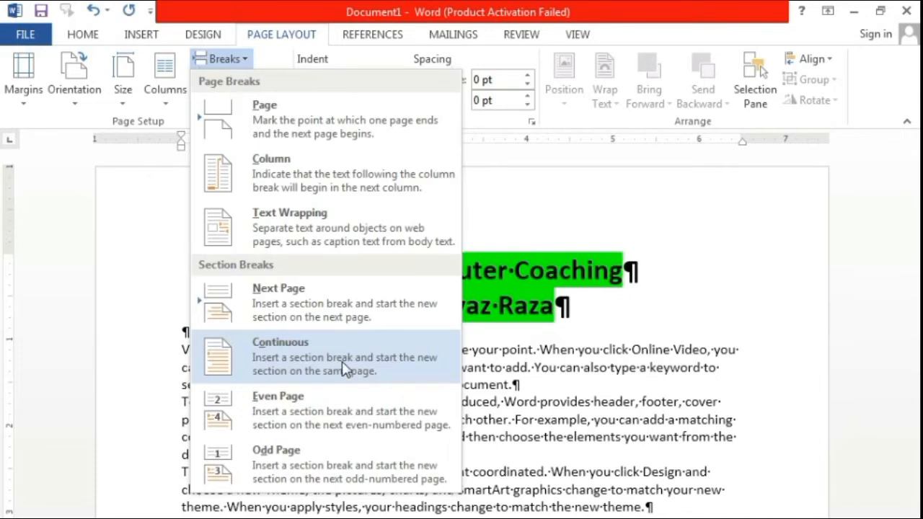
pyautogui.click(272, 358)
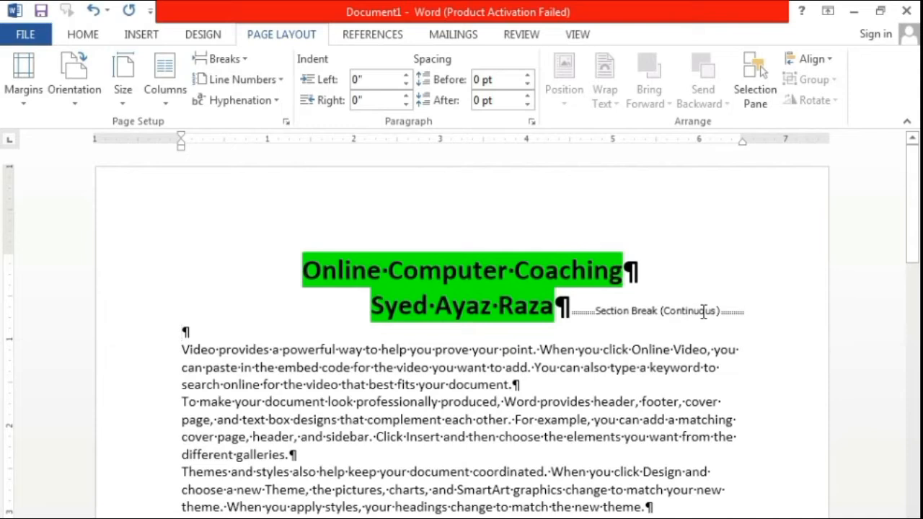
# Set the section below the continuous break to two columns and review the layout of the body text
pyautogui.click(83, 34)
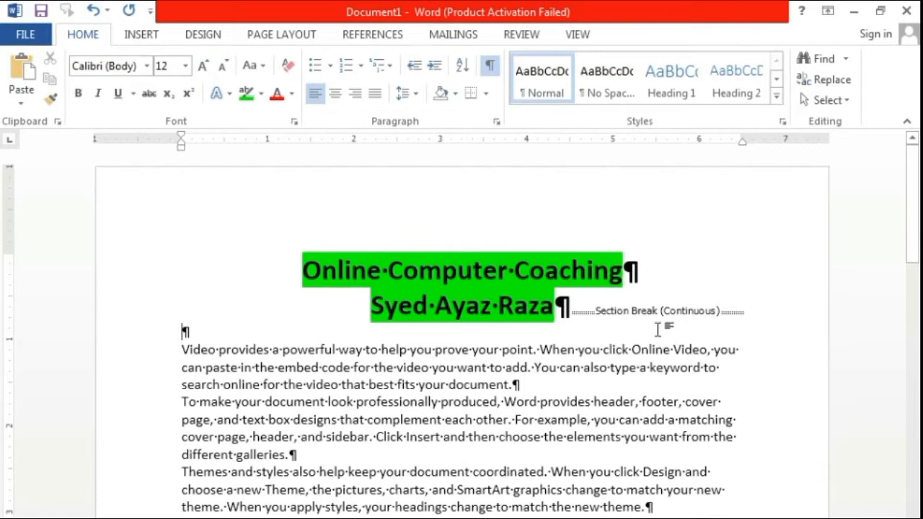
pyautogui.click(264, 36)
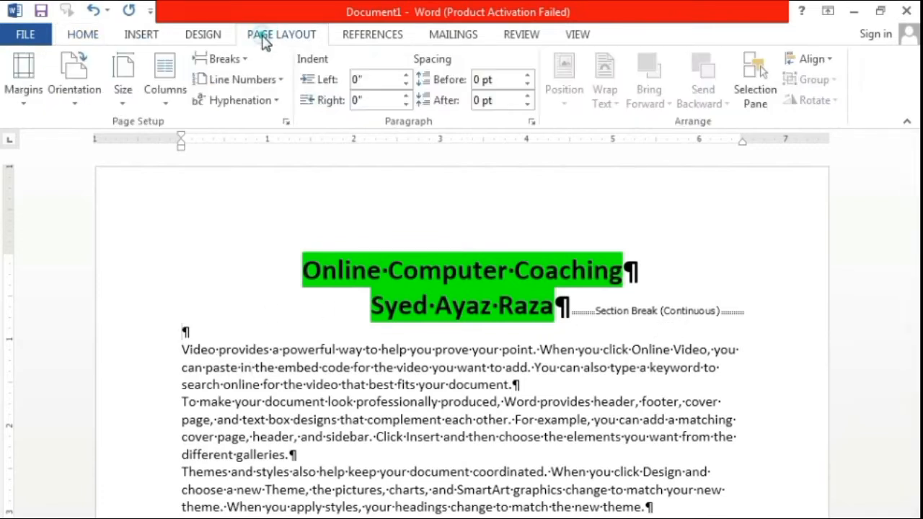
pyautogui.click(168, 108)
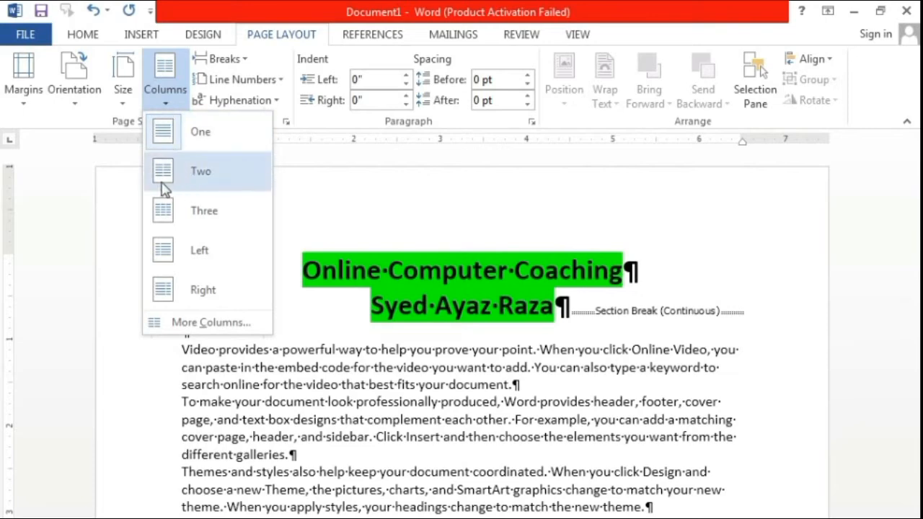
pyautogui.click(220, 174)
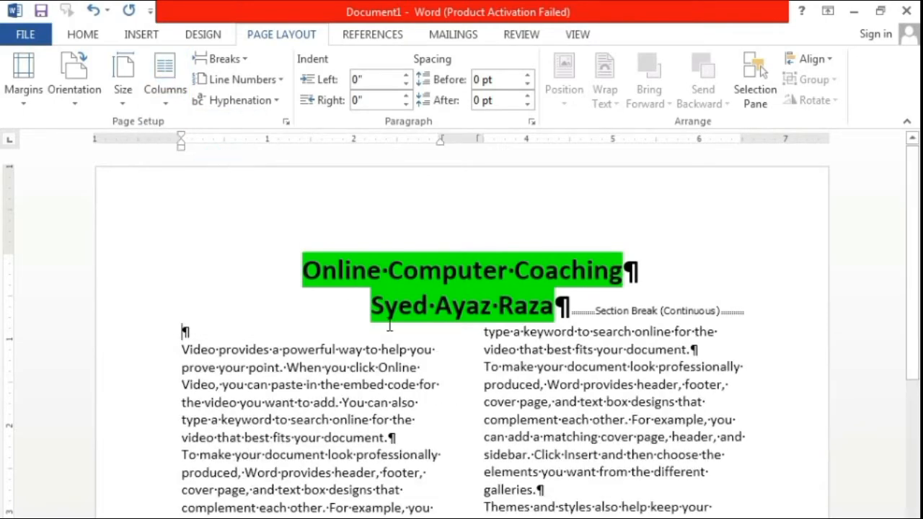
pyautogui.scroll(-3, 464, 381)
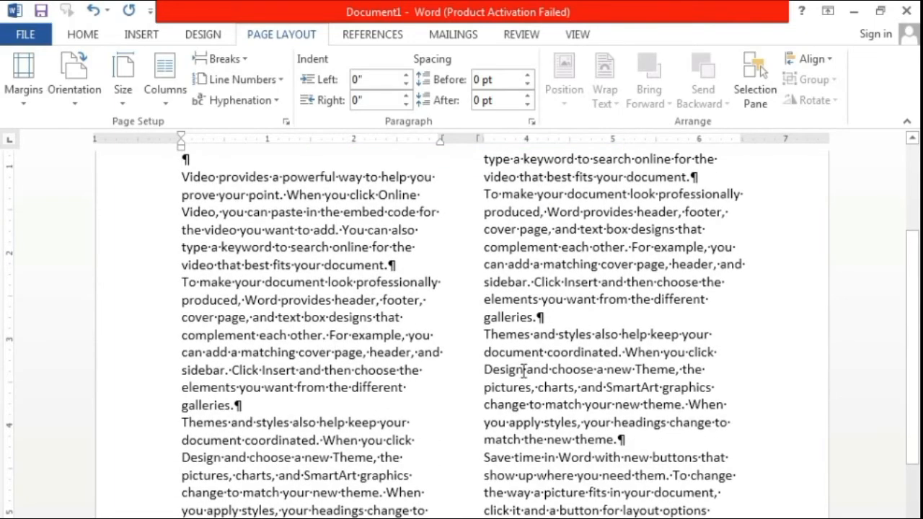
pyautogui.scroll(2, 523, 371)
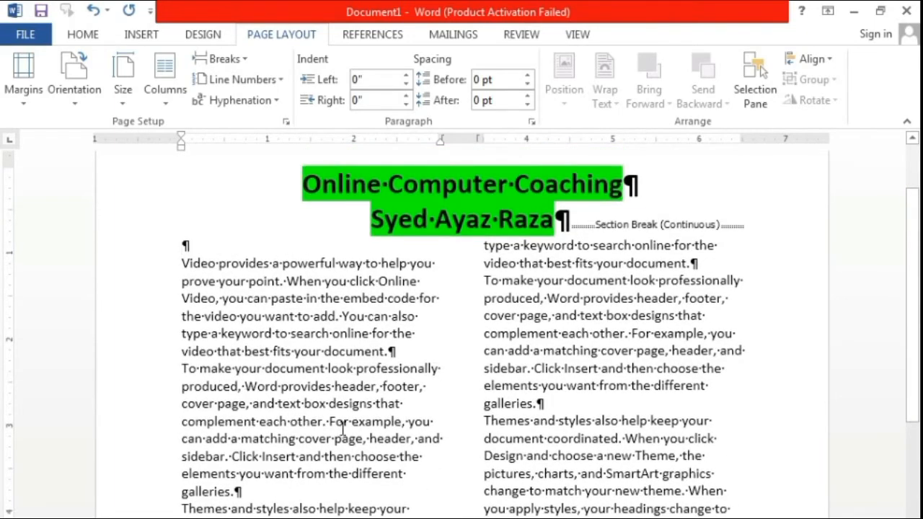
pyautogui.scroll(2, 447, 429)
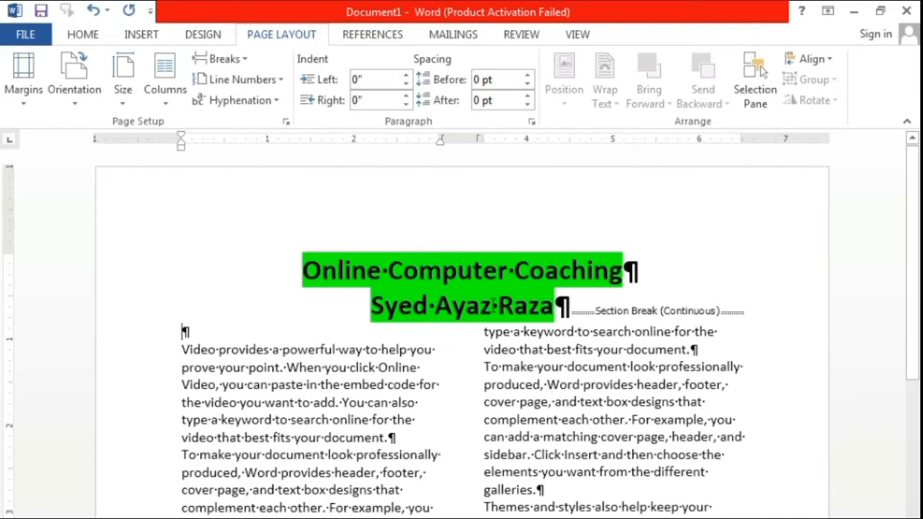
pyautogui.scroll(-4, 529, 448)
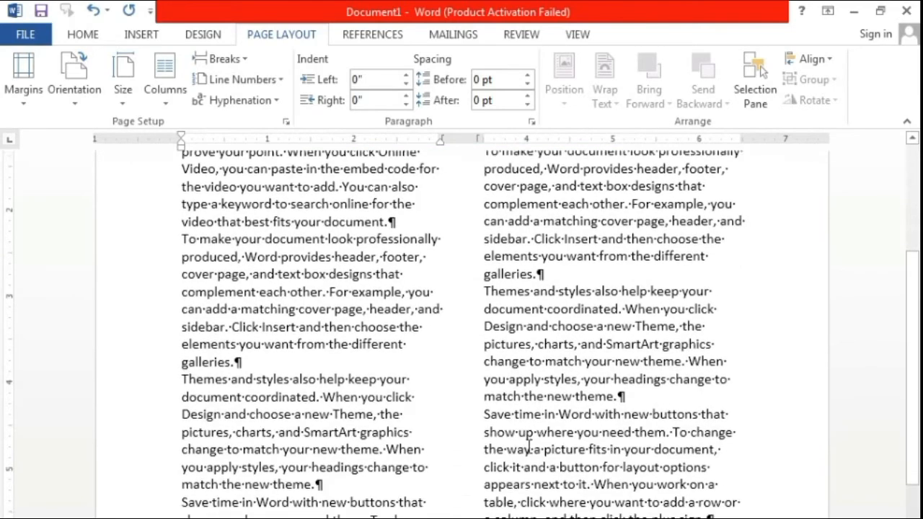
pyautogui.scroll(4, 529, 447)
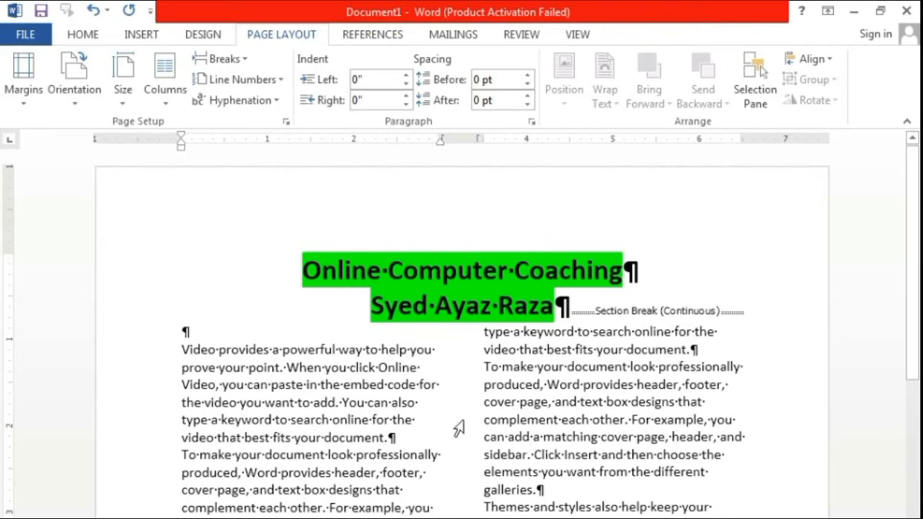
# Hide the formatting marks and delete the blank line above the first body paragraph
pyautogui.click(100, 40)
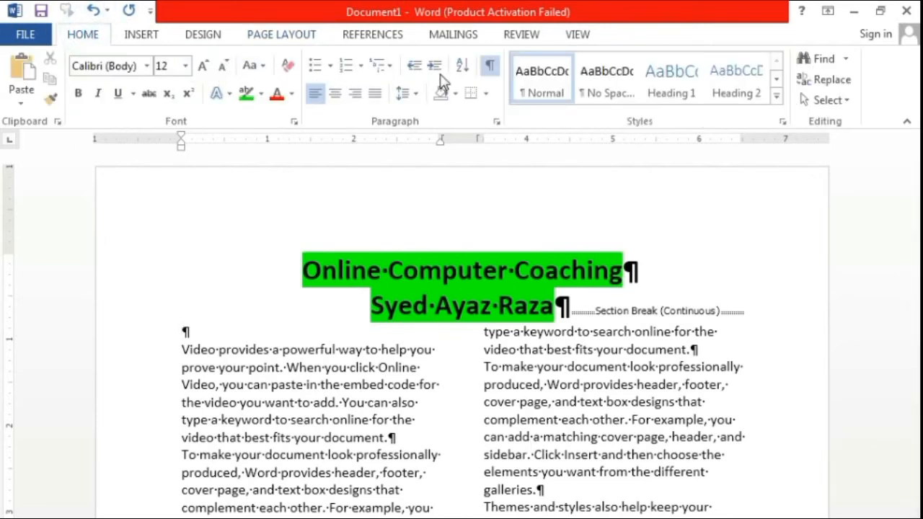
pyautogui.click(488, 73)
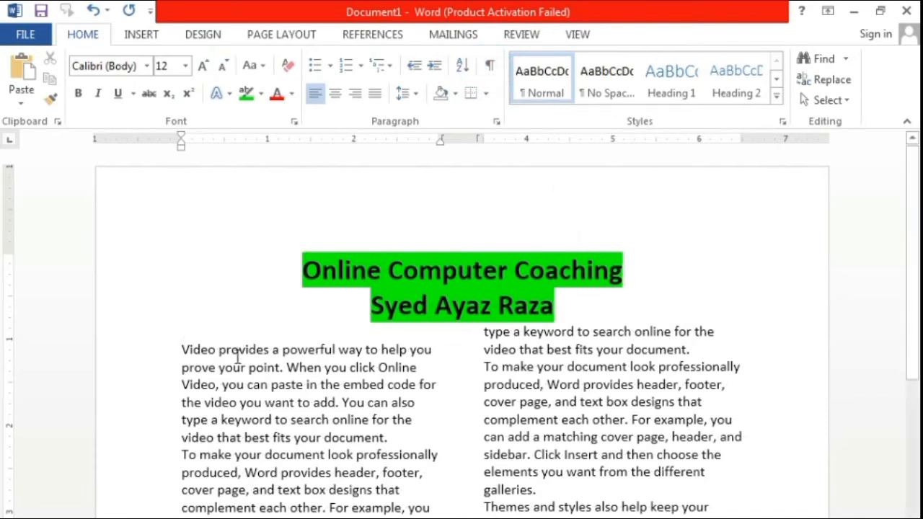
pyautogui.press('Delete')
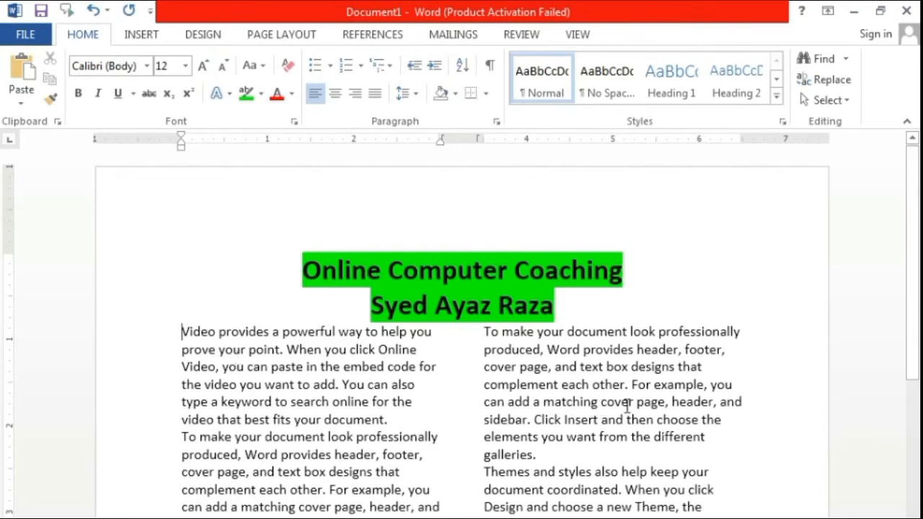
# Select the entire document and apply justified alignment to all of its text
pyautogui.scroll(-8, 627, 406)
pyautogui.scroll(8, 627, 407)
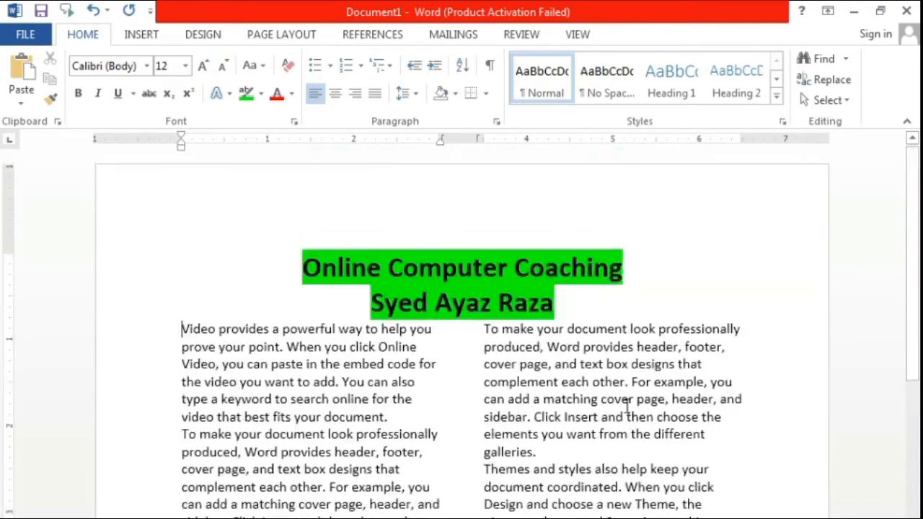
pyautogui.hotkey('ctrl', 'a')
pyautogui.click(375, 93)
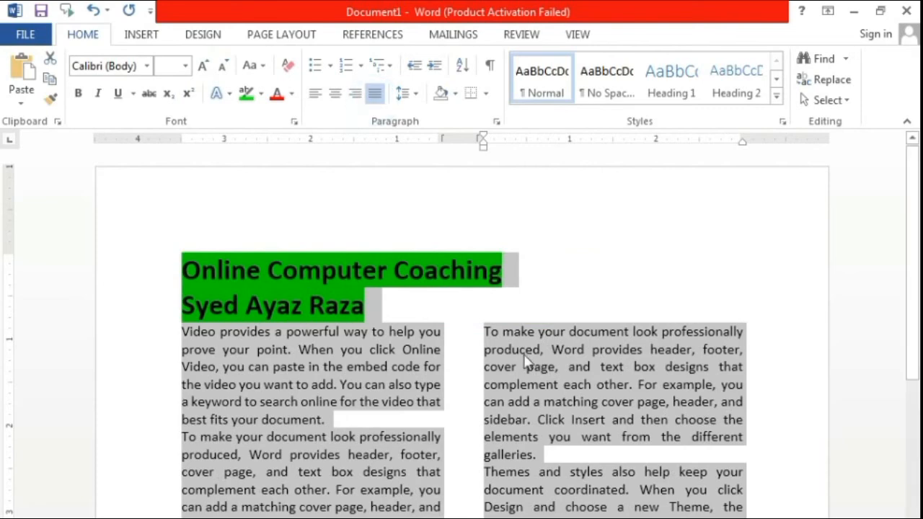
# Center the two highlighted heading lines above the columns and review the layout of the two-column text
pyautogui.click(406, 307)
pyautogui.moveTo(382, 308); pyautogui.dragTo(128, 257)
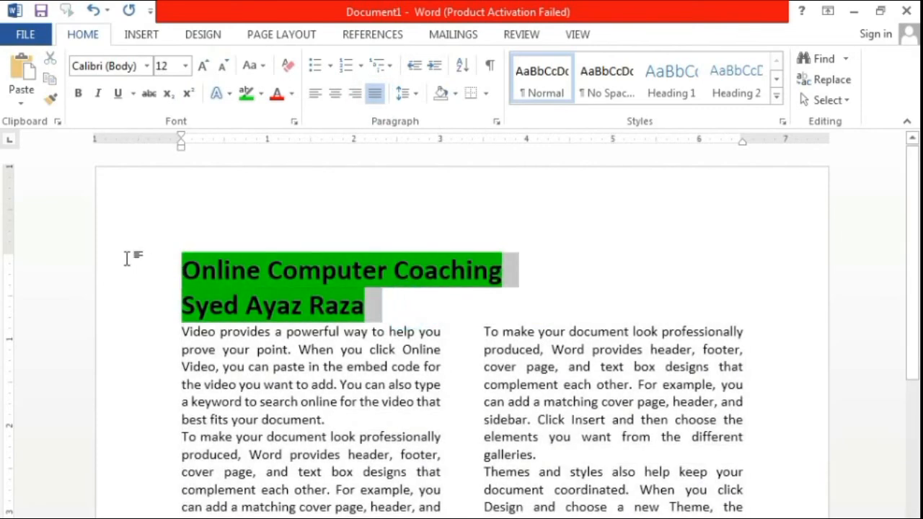
pyautogui.click(335, 93)
pyautogui.click(582, 308)
pyautogui.scroll(-10, 517, 481)
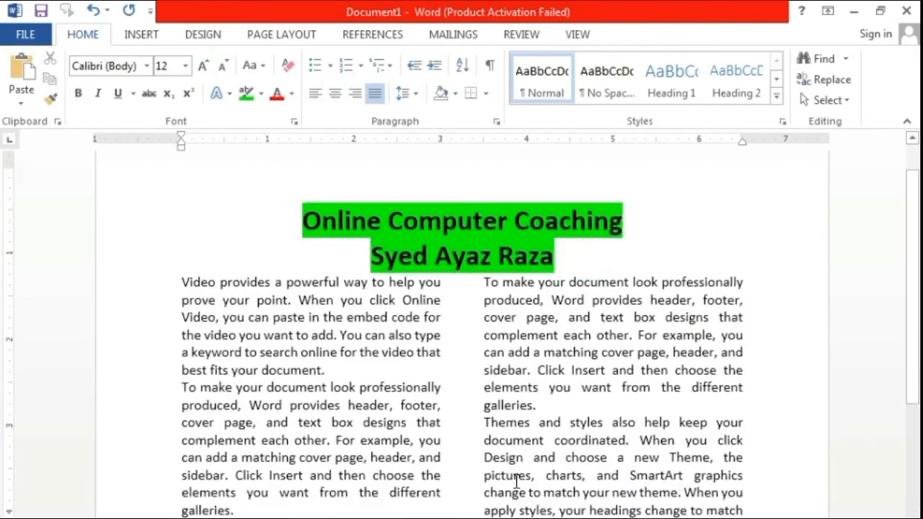
pyautogui.scroll(-1, 517, 482)
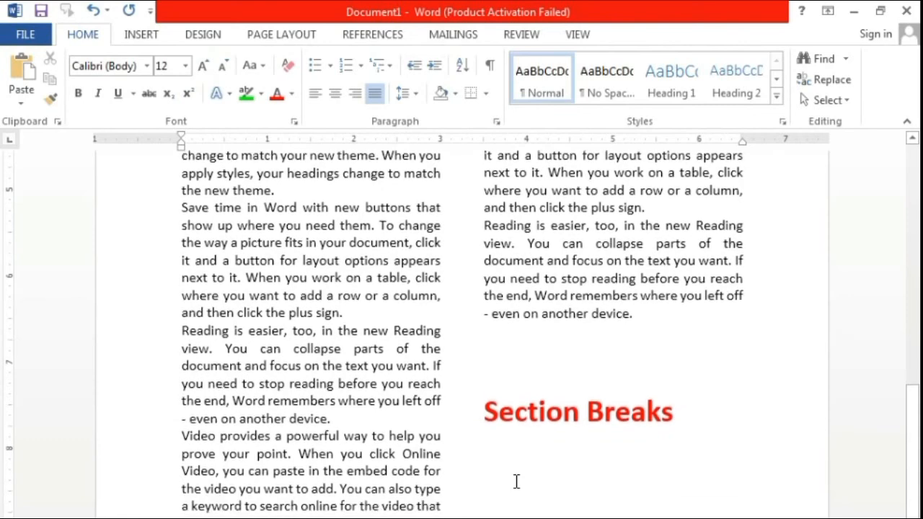
pyautogui.scroll(11, 726, 502)
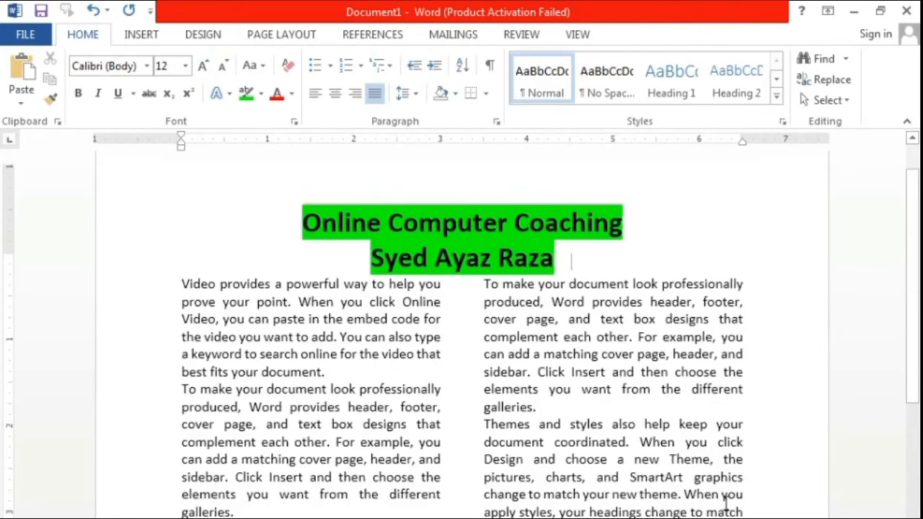